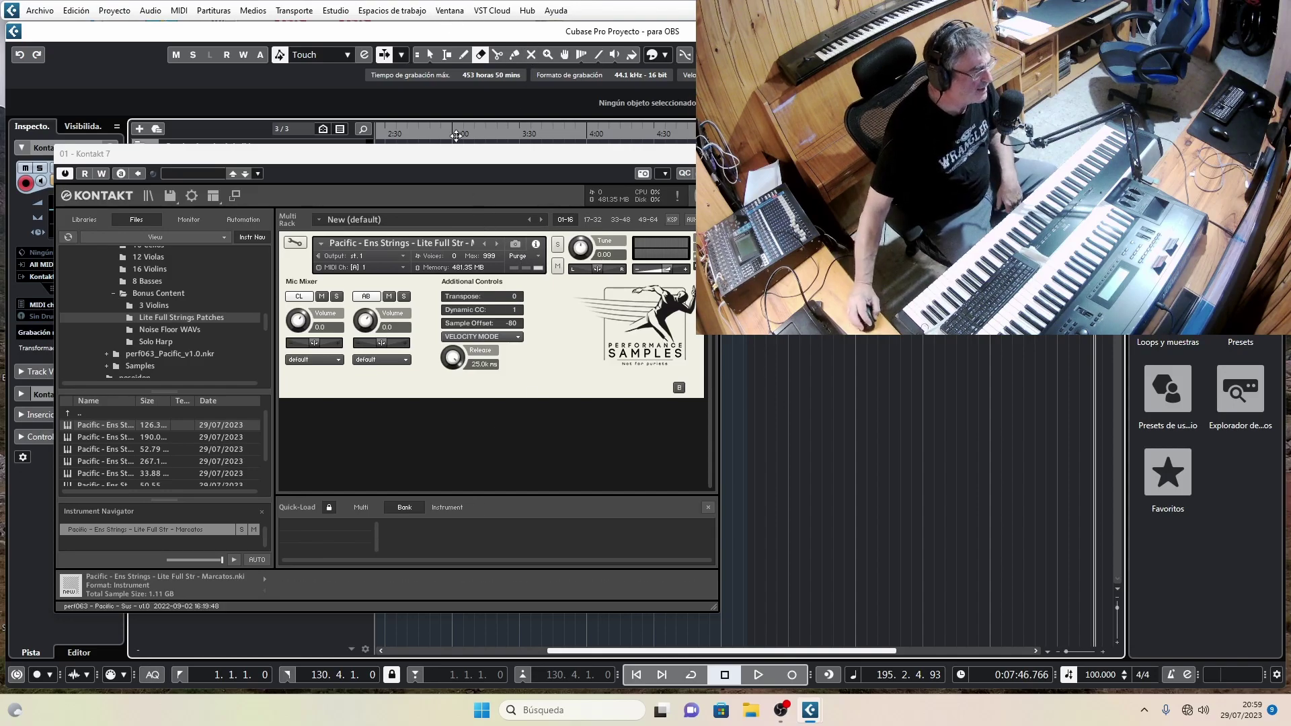
Step: Reposition the Kontakt 7 plug-in window and raise the volume of the Lite Full Strings Marcatos patch
drag(462, 152, 436, 150)
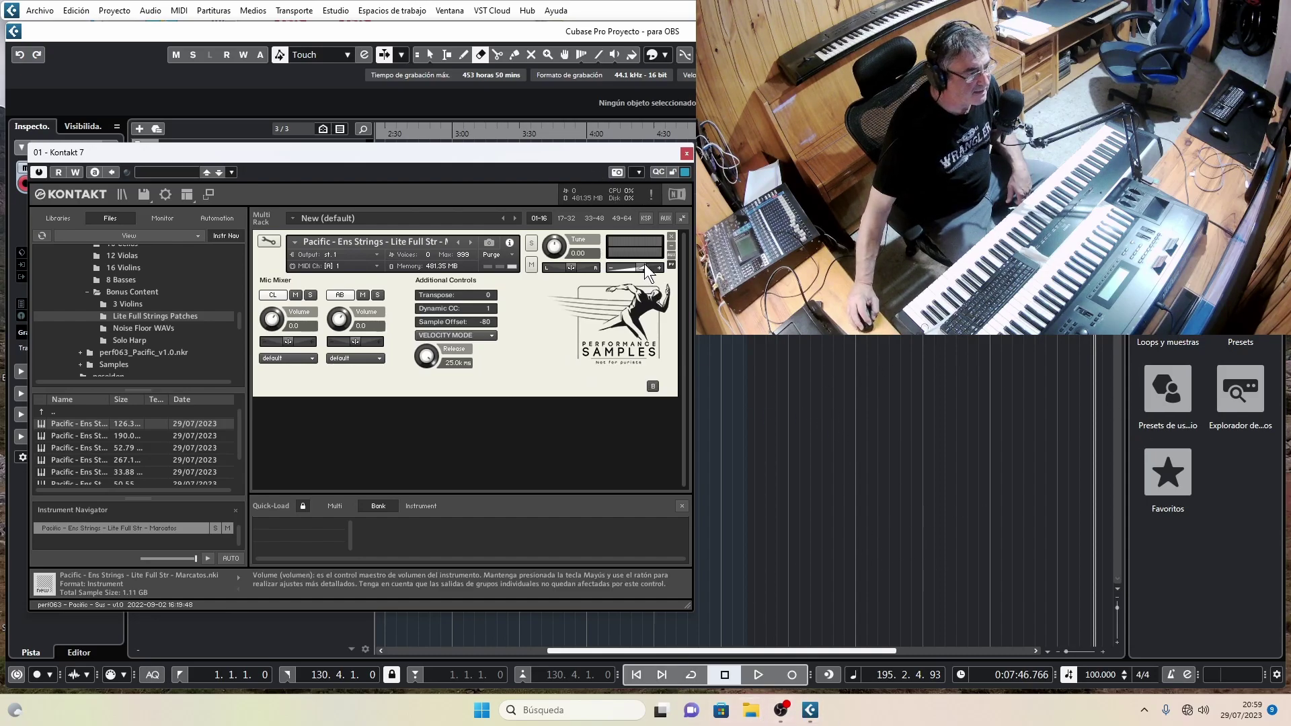
drag(642, 266, 652, 264)
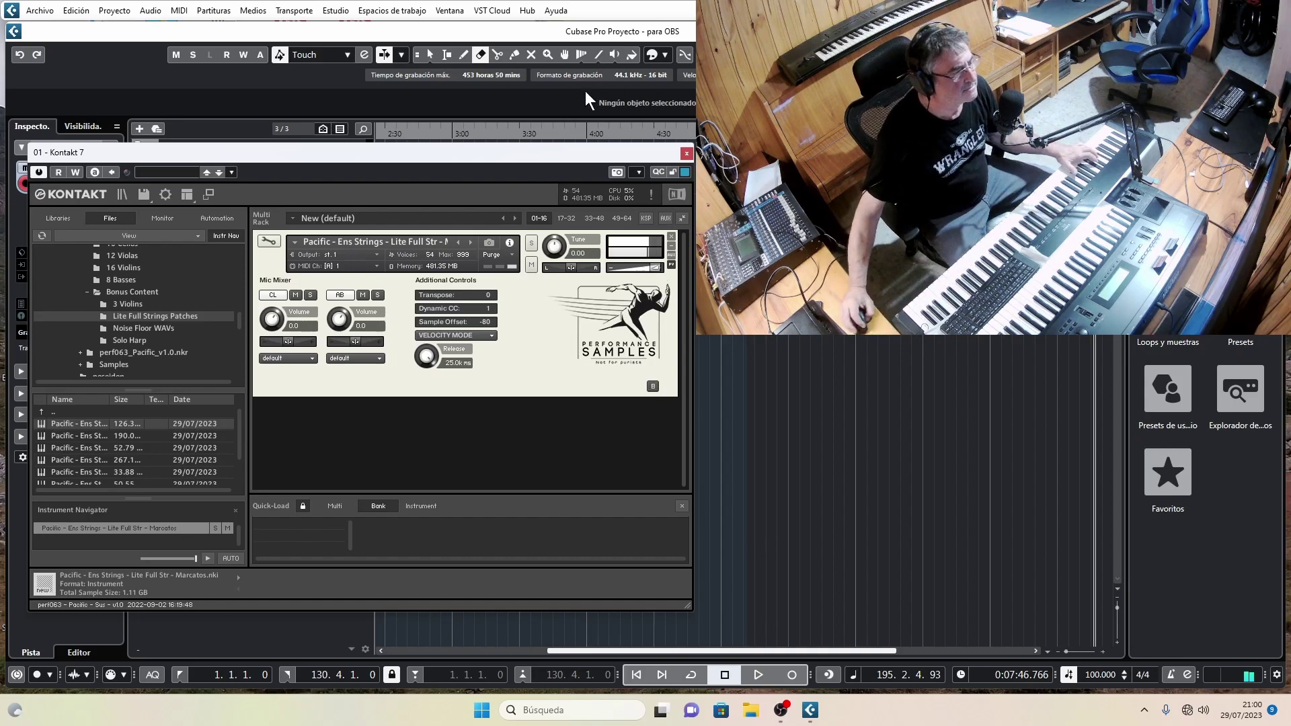
Step: Audition the following Lite Full Strings patches one by one: Pizzicatos, Sordino Sustains, Spiccatos, Sustains and Tremolos
click(471, 243)
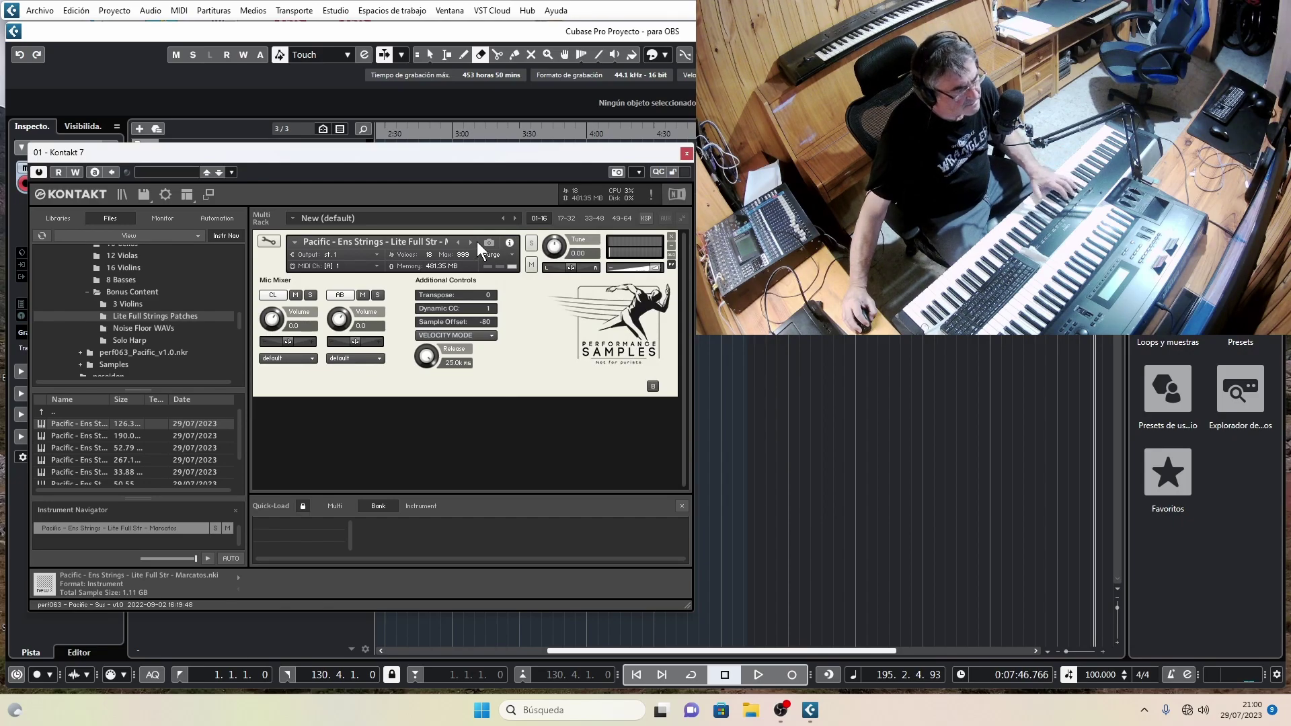
click(472, 243)
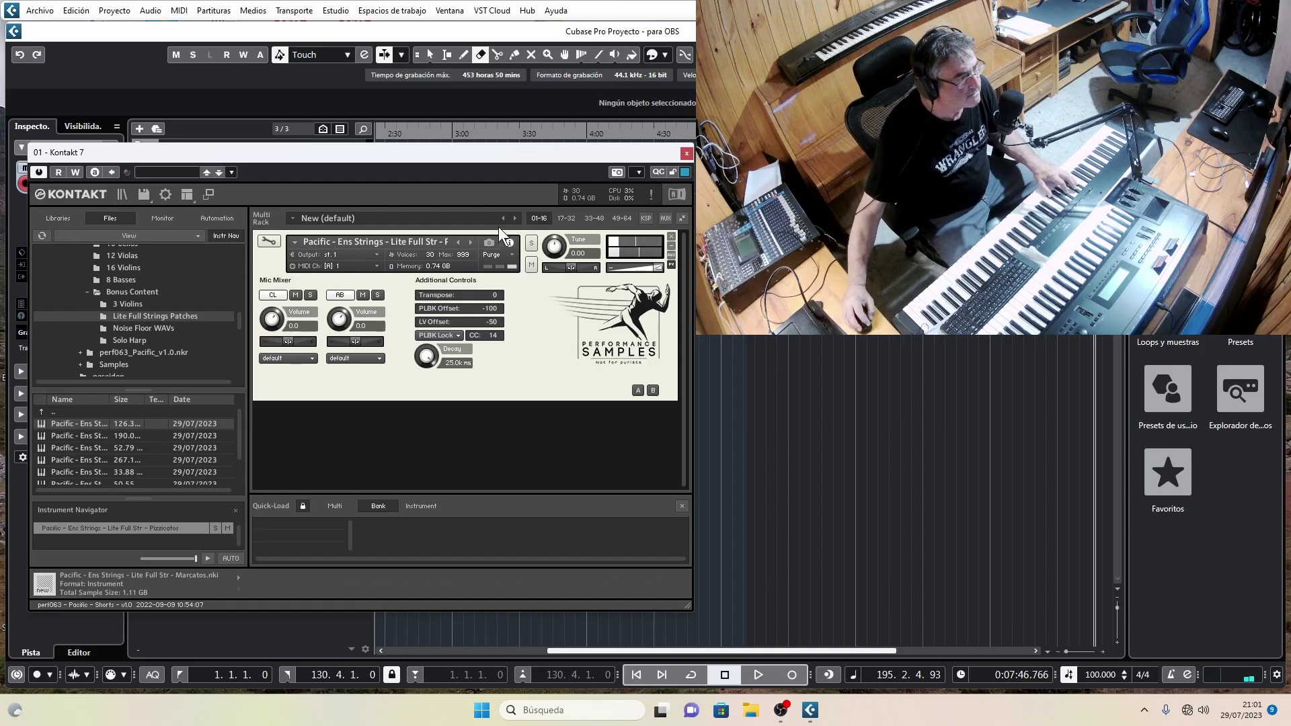
click(472, 241)
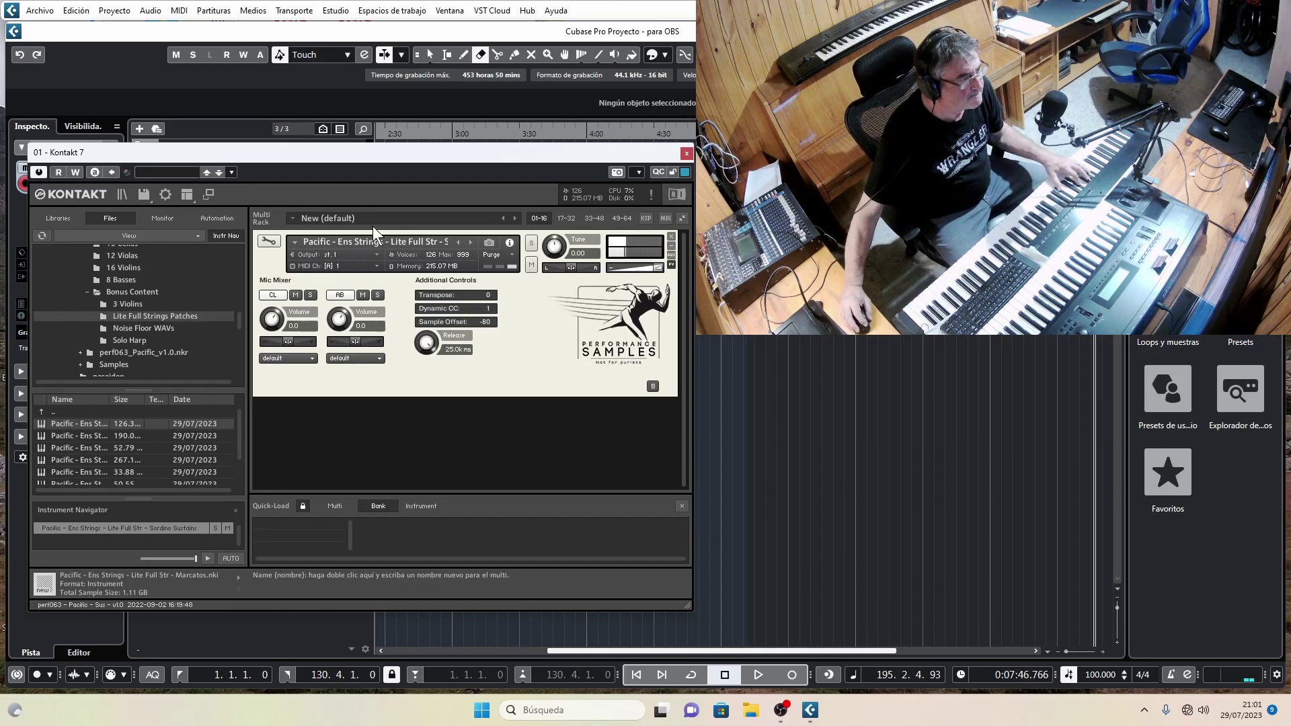
click(469, 243)
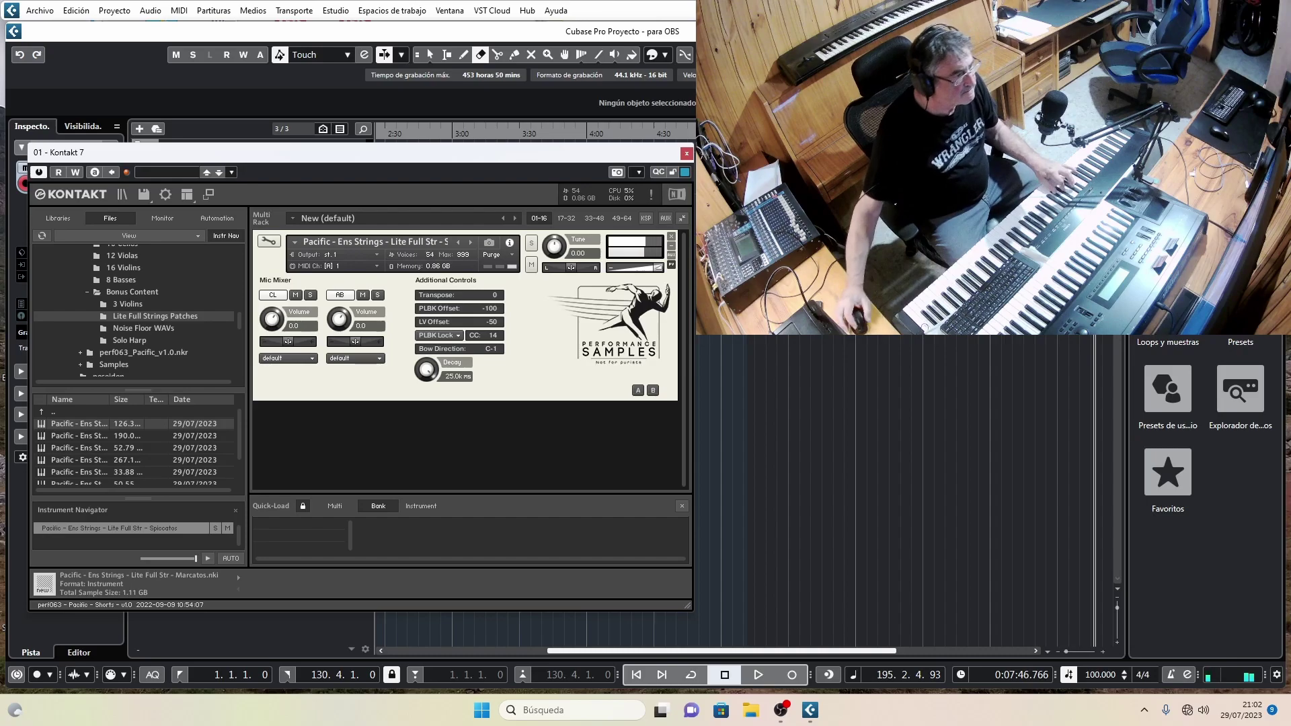
click(467, 243)
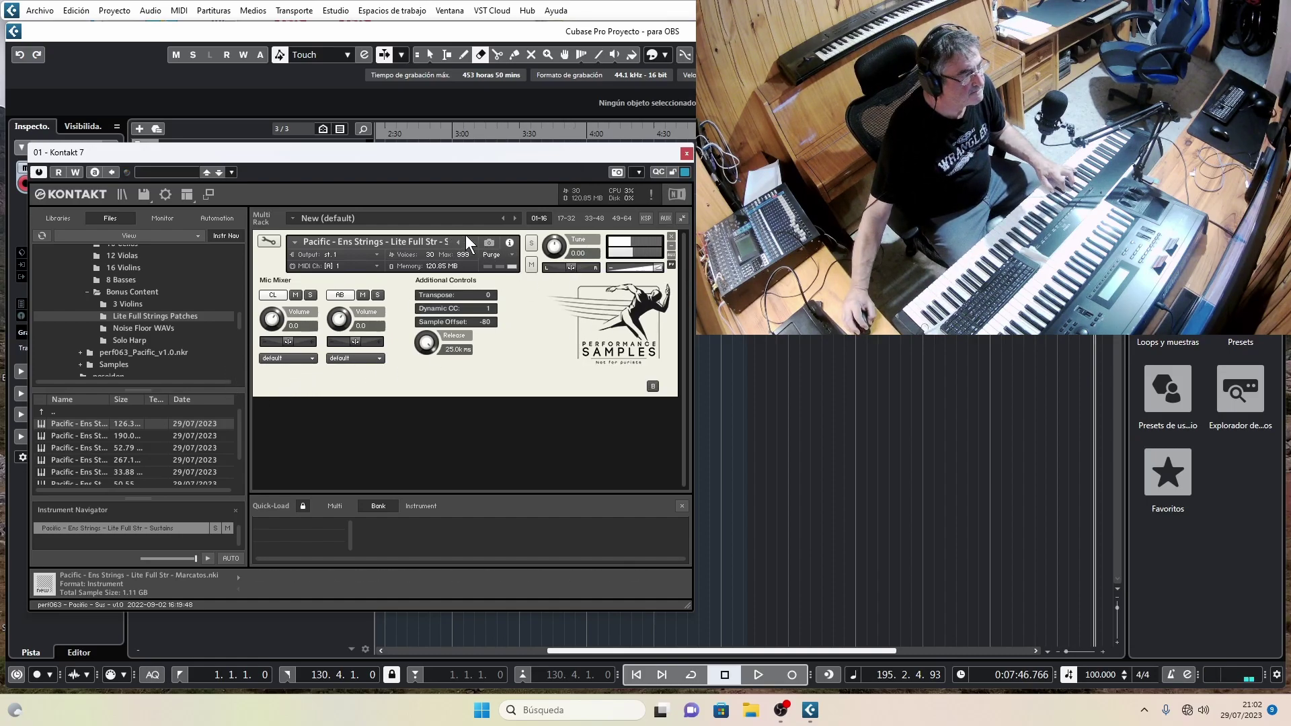
scroll(174, 442, down, 1)
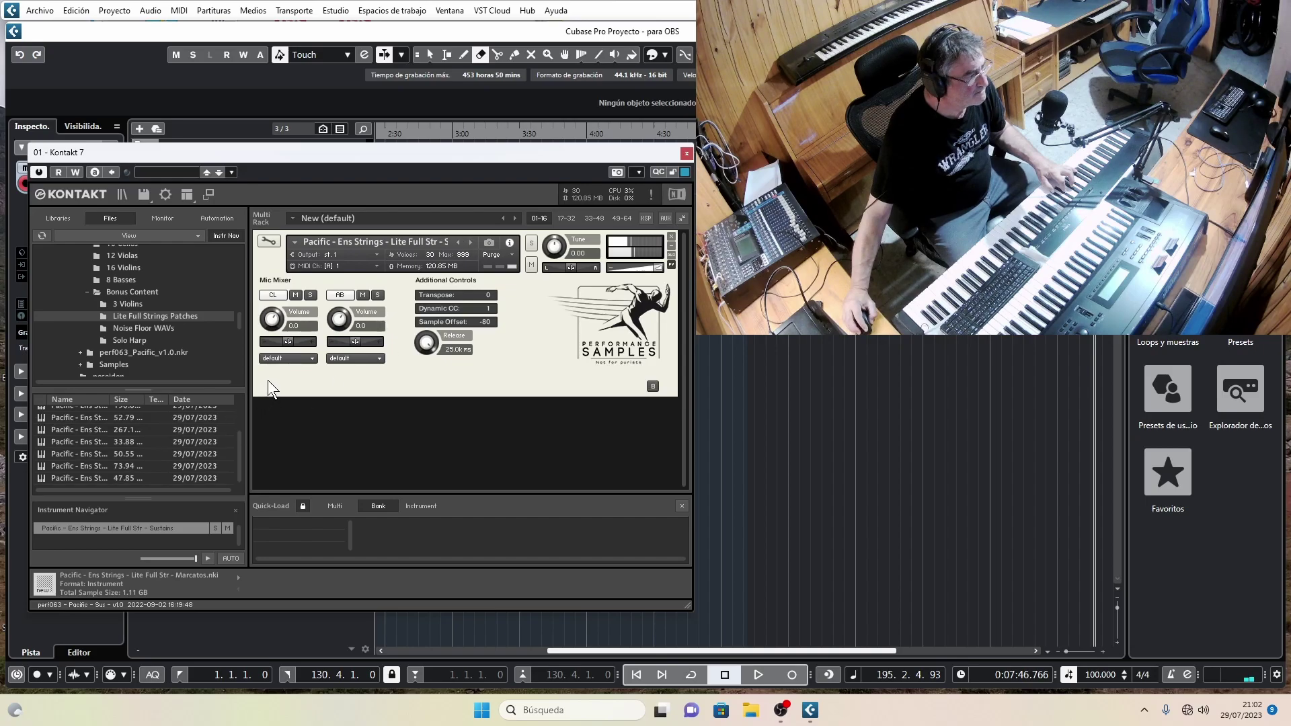
click(470, 242)
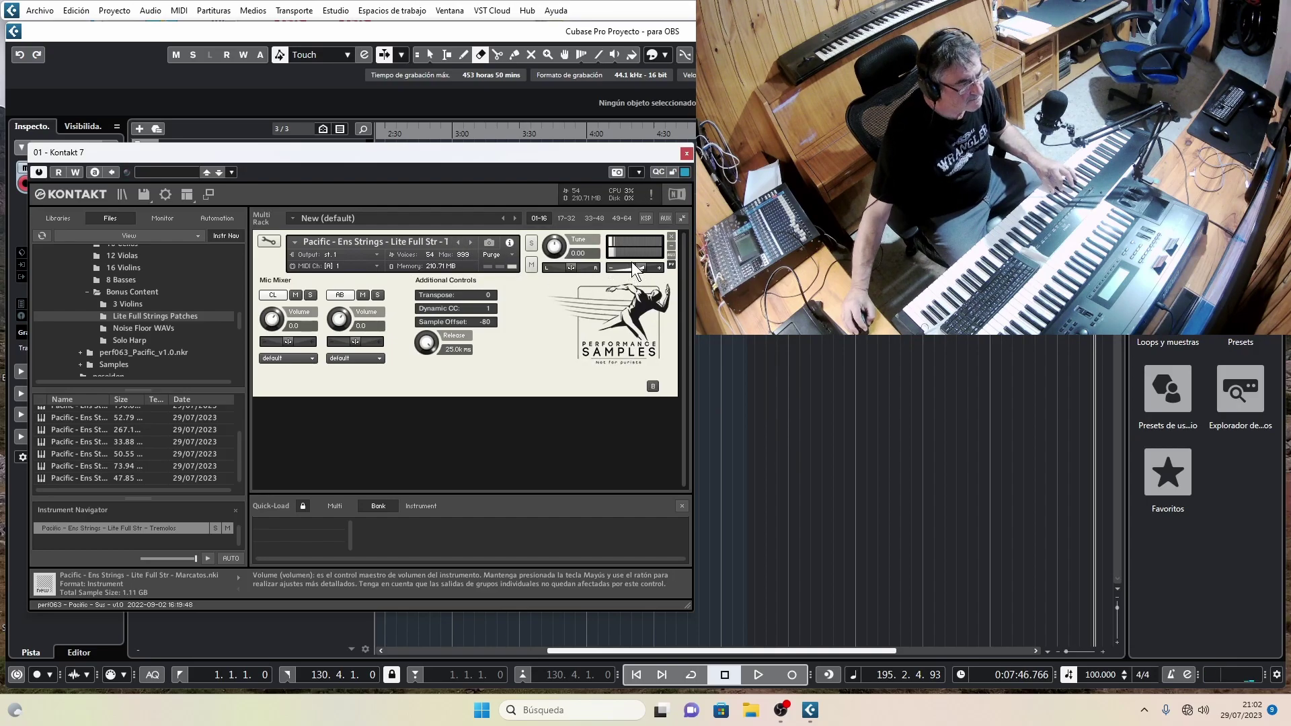
Step: Raise the volume of the Tremolos patch, and remove it from the rack without saving changes
drag(641, 266, 659, 267)
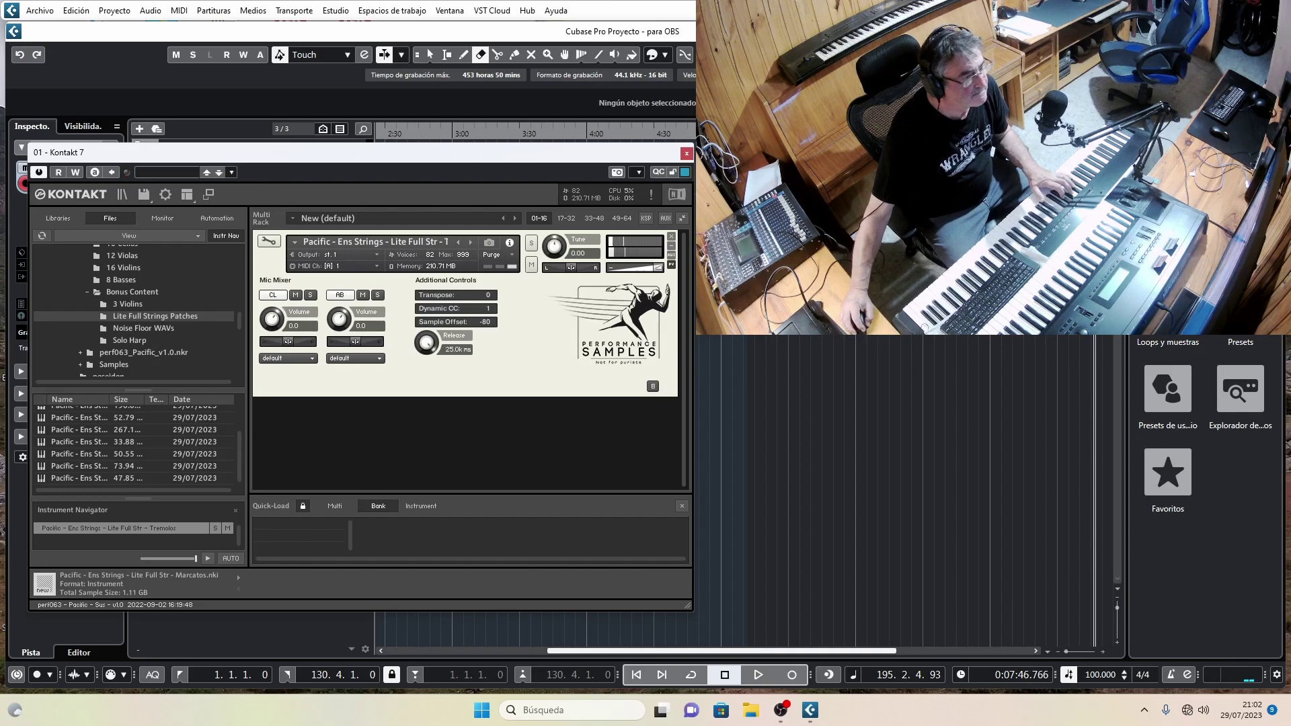
click(672, 237)
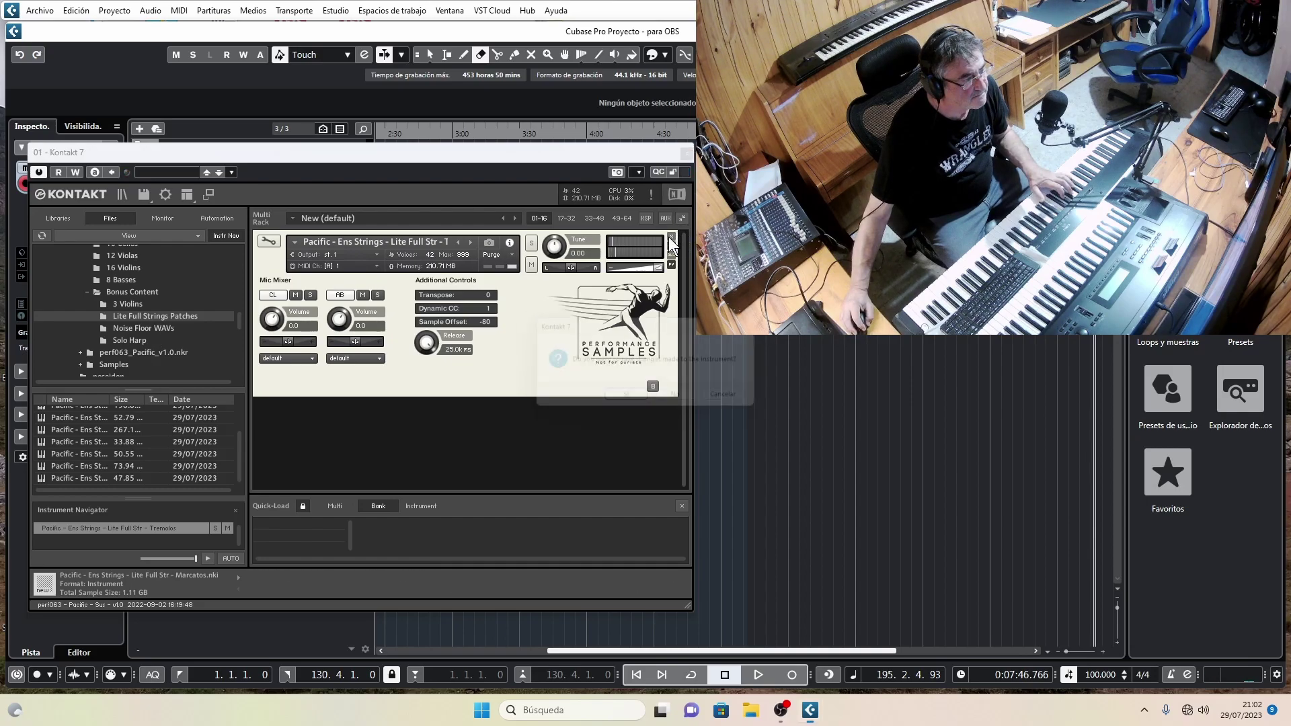
click(669, 401)
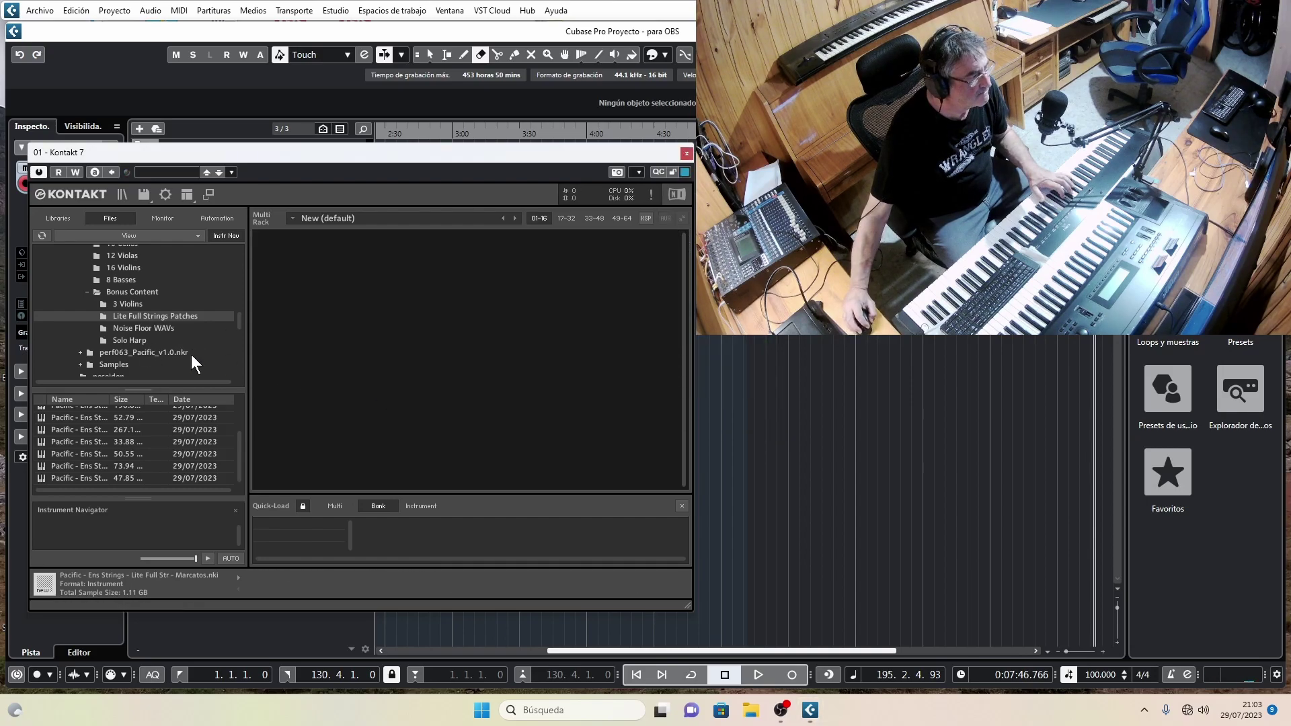
Step: Load the perf063_roomtone_ab sample from the Noise Floor WAVs folder to audition it, and remove it from the rack
click(139, 327)
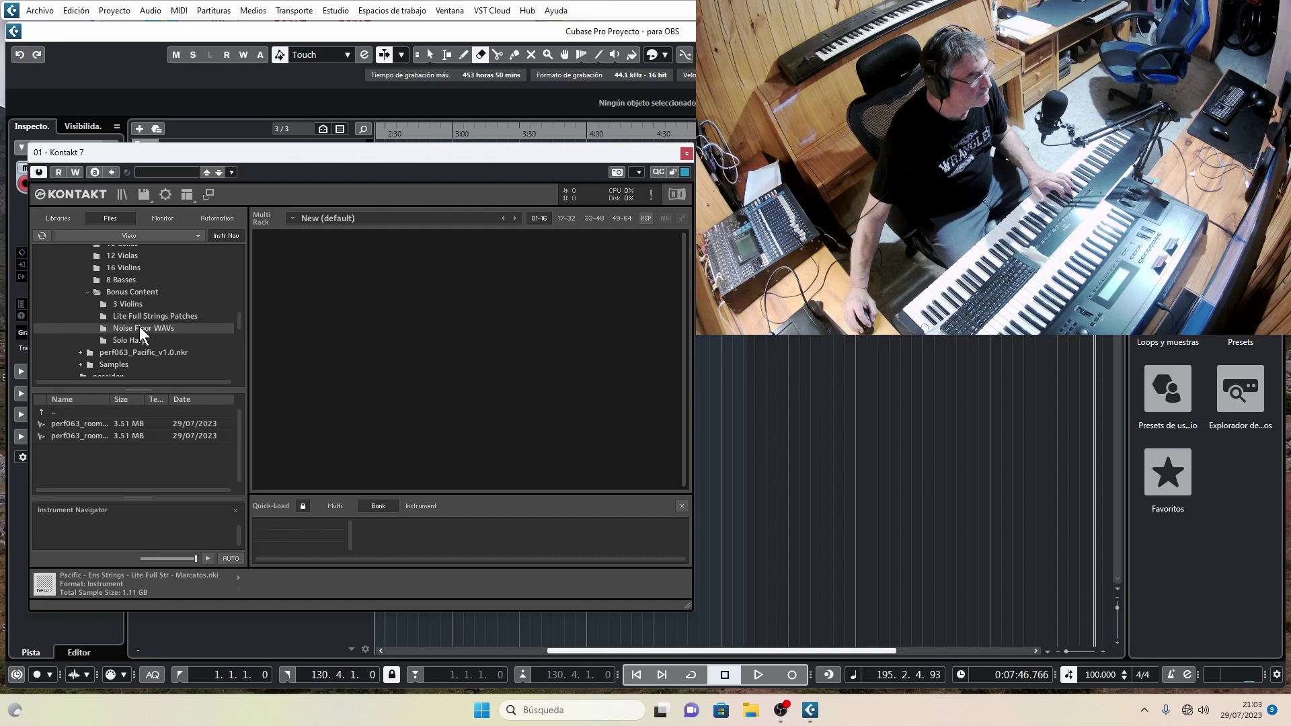
double_click(76, 425)
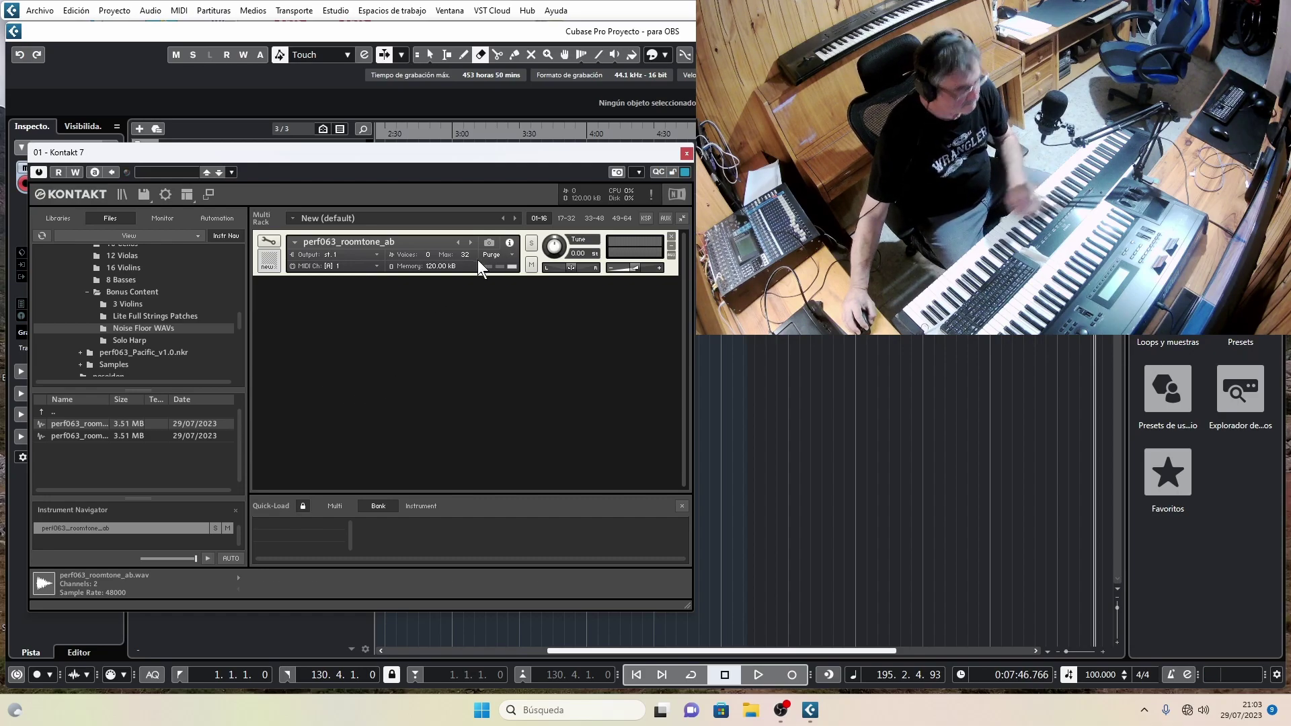
click(671, 236)
Step: Load the FX - Cluster Risers patch from the 10 Cellos folder to audition it, and remove it from the rack
scroll(128, 316, up, 2)
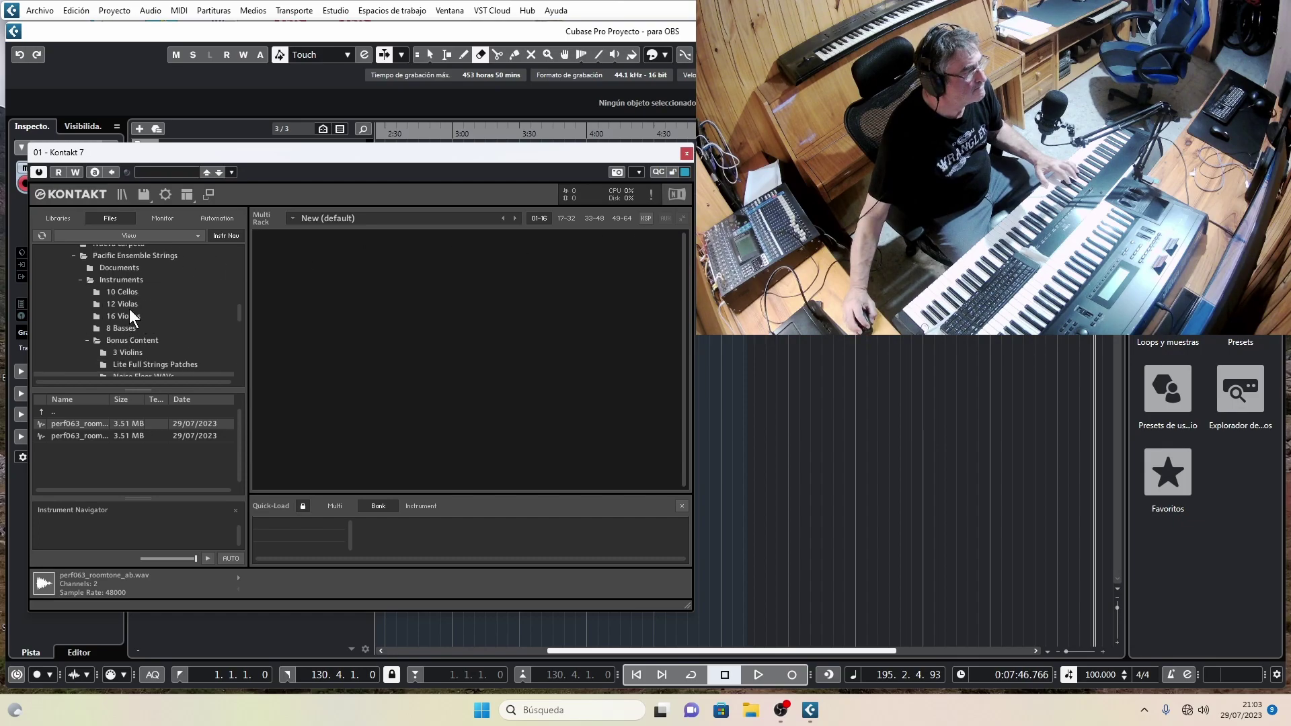
click(121, 293)
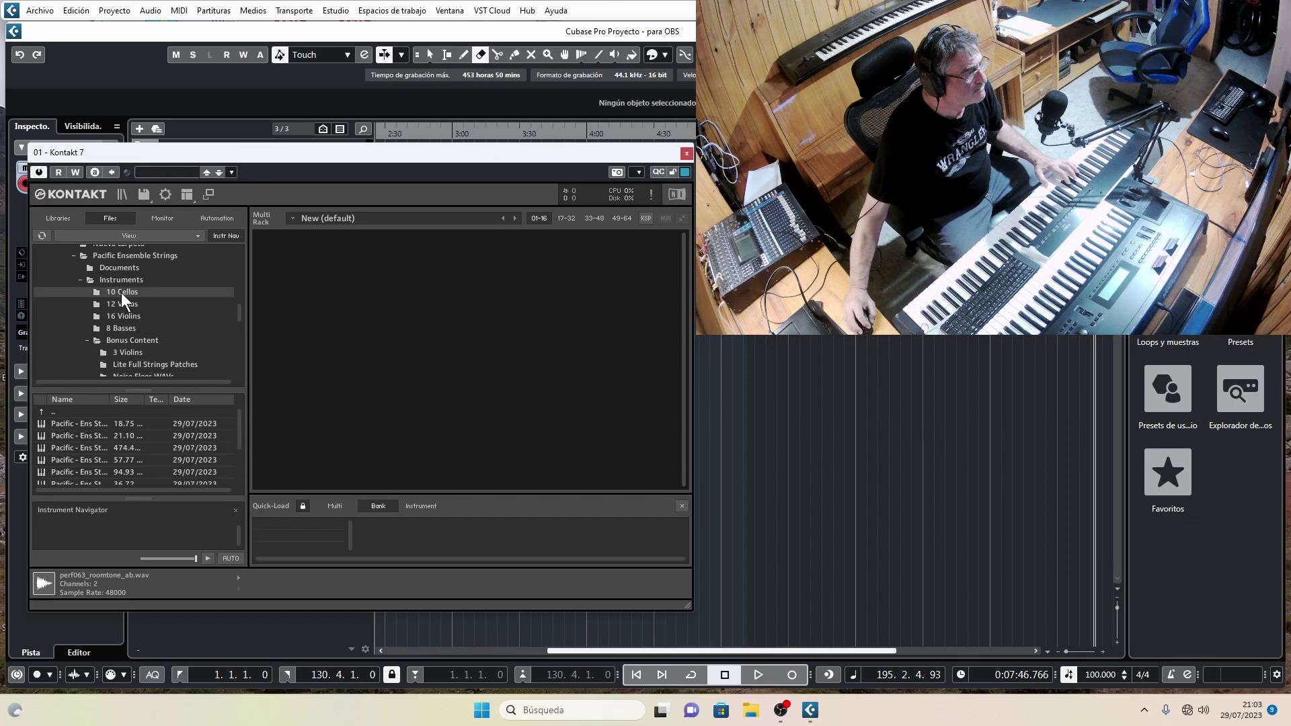
double_click(83, 423)
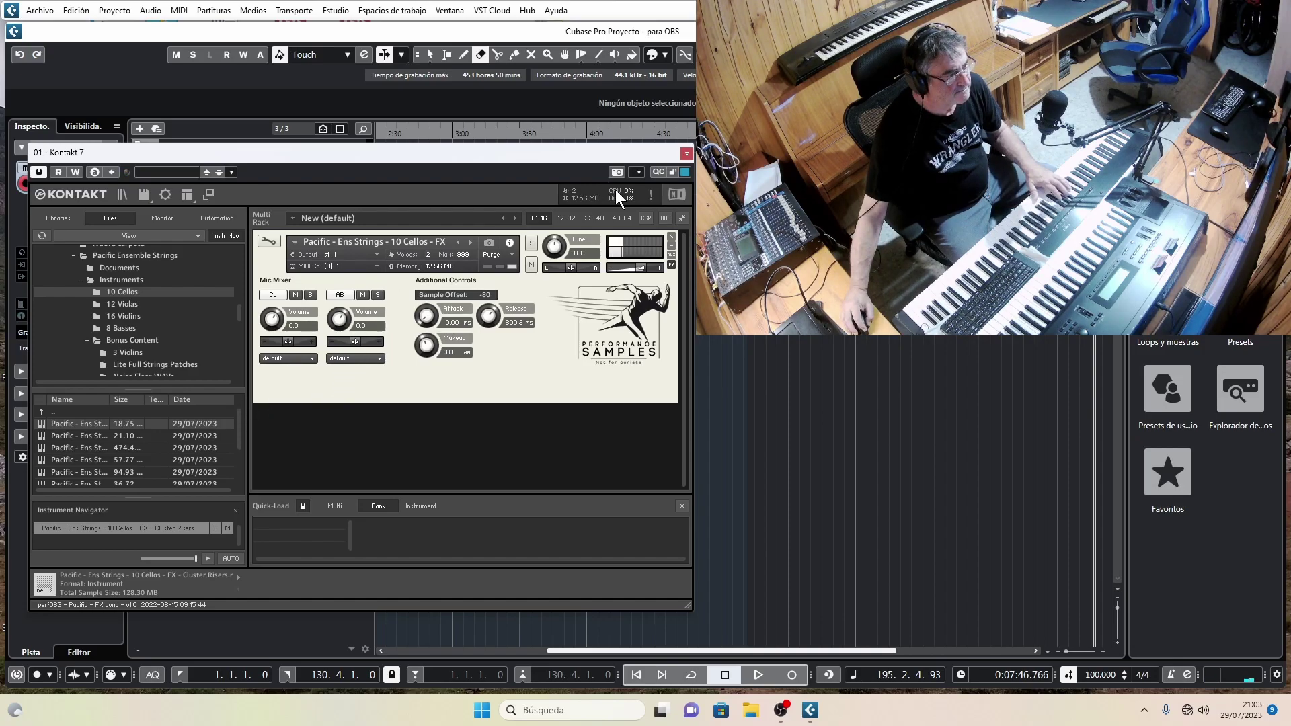
click(671, 236)
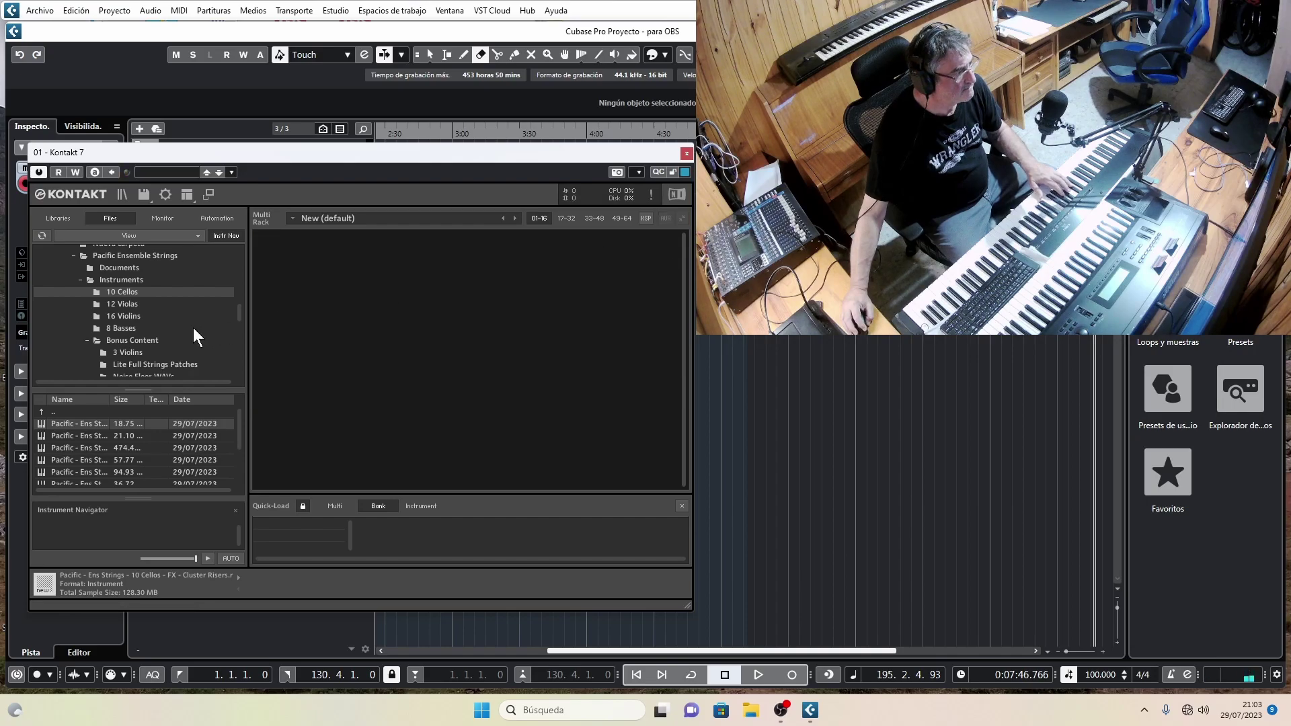
Step: Audition the FX - Cluster Risers patch from the 12 Violas folder, and clear it from the rack
click(125, 302)
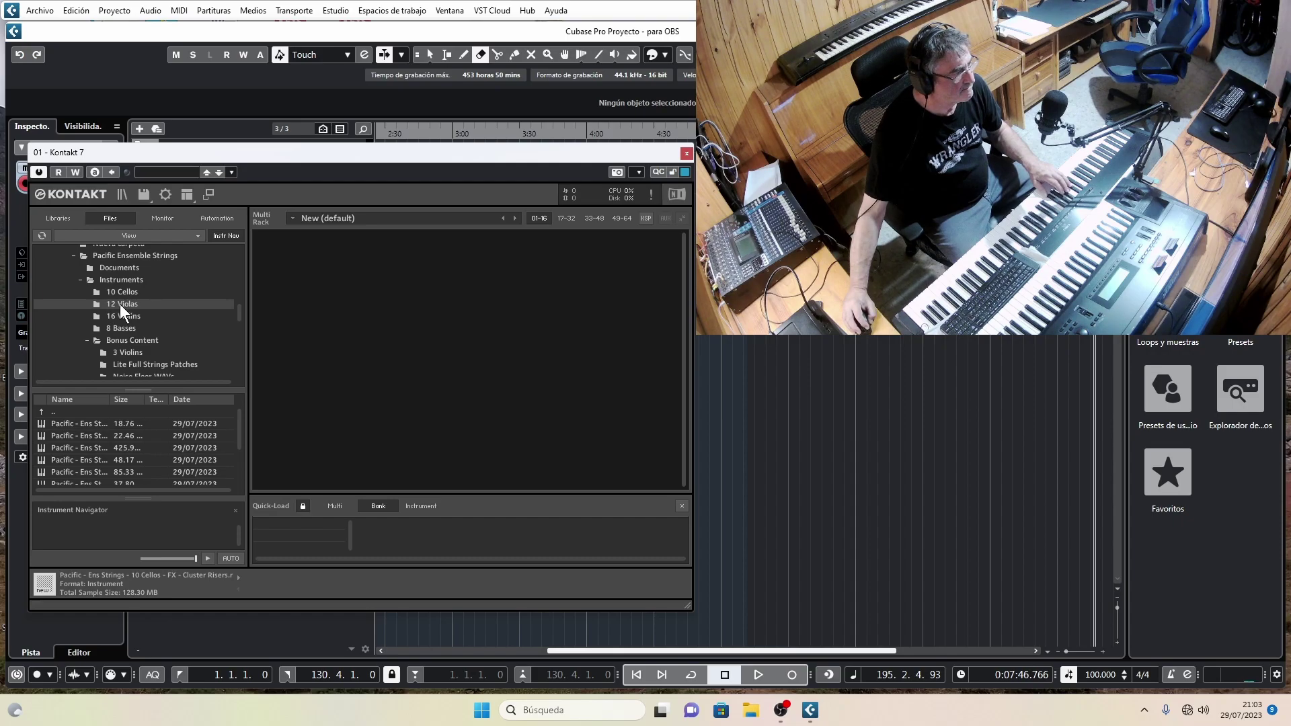
double_click(71, 427)
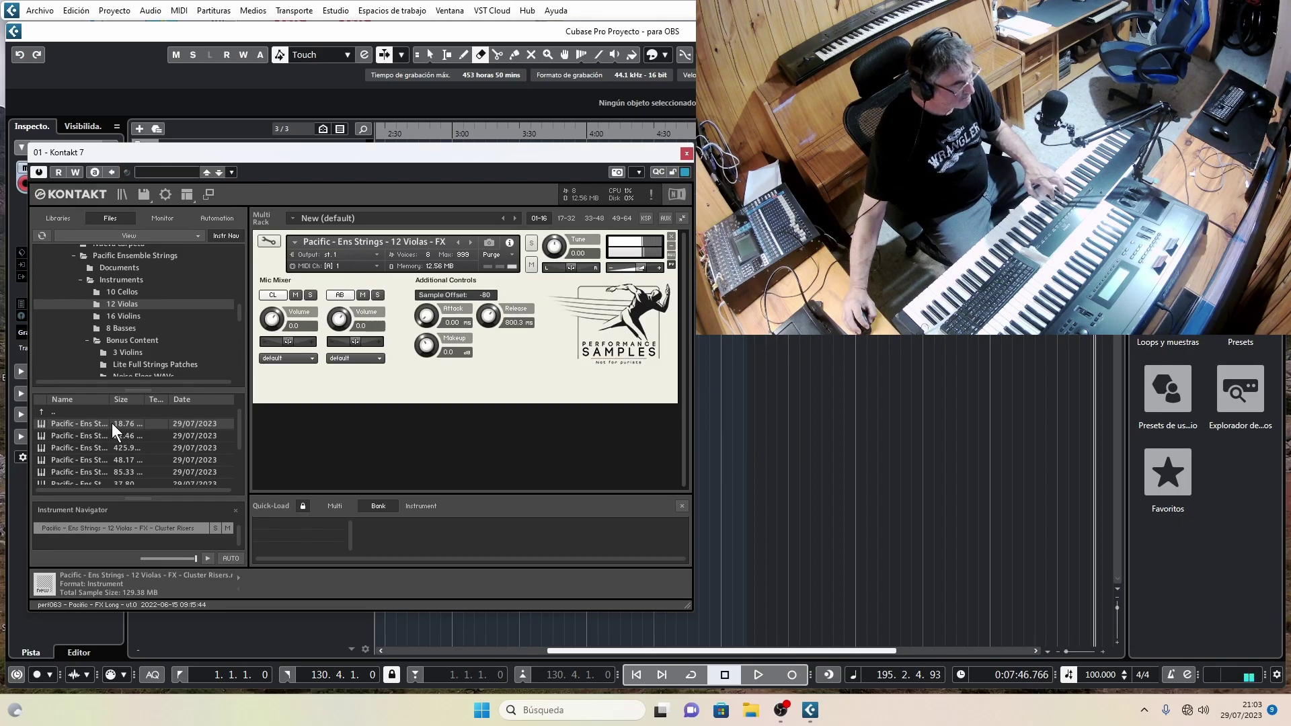
click(670, 236)
Step: Browse the 16 Violins folder, and audition and remove the FX - Cluster Risers patch from the 8 Basses folder
click(123, 316)
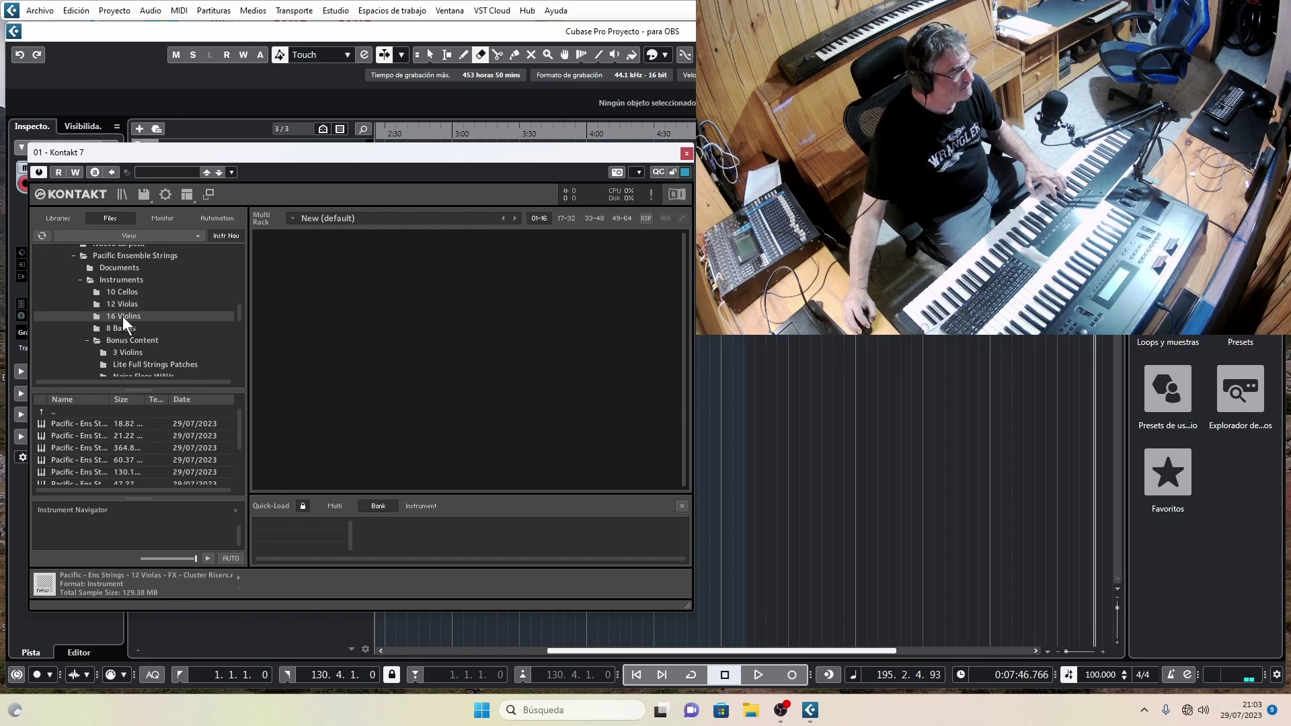
click(122, 329)
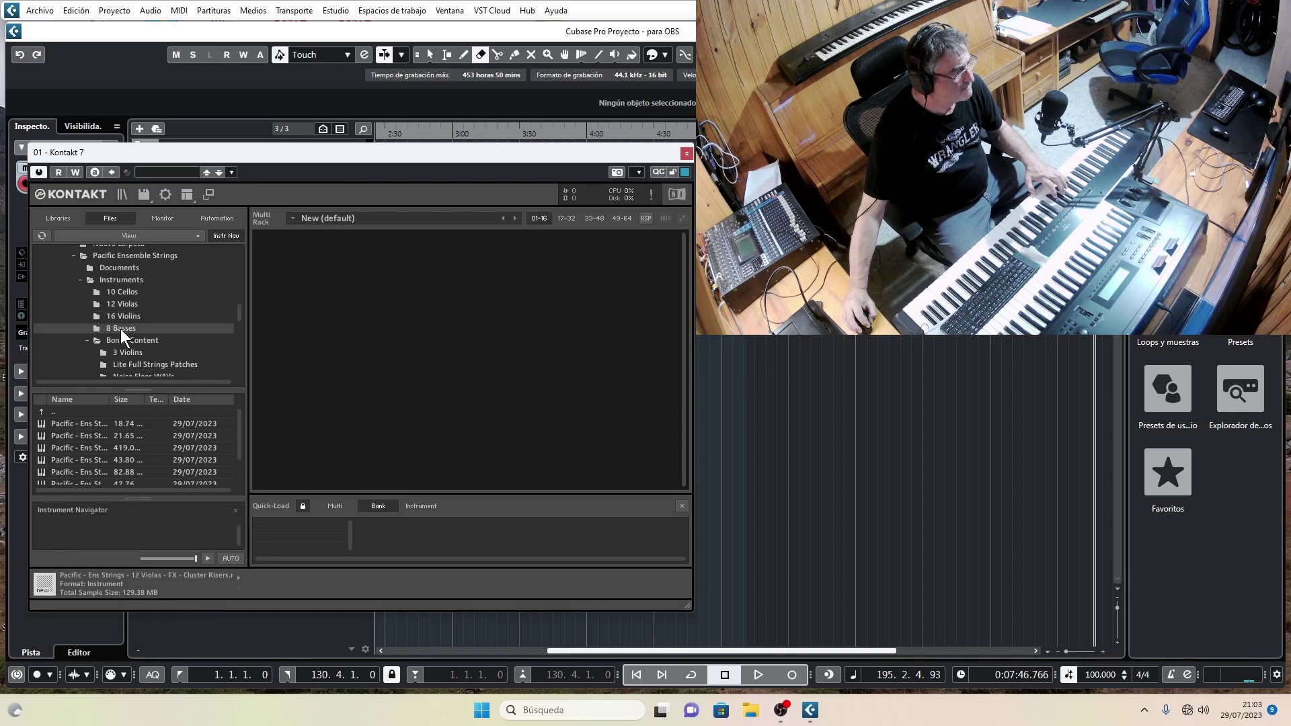
double_click(67, 424)
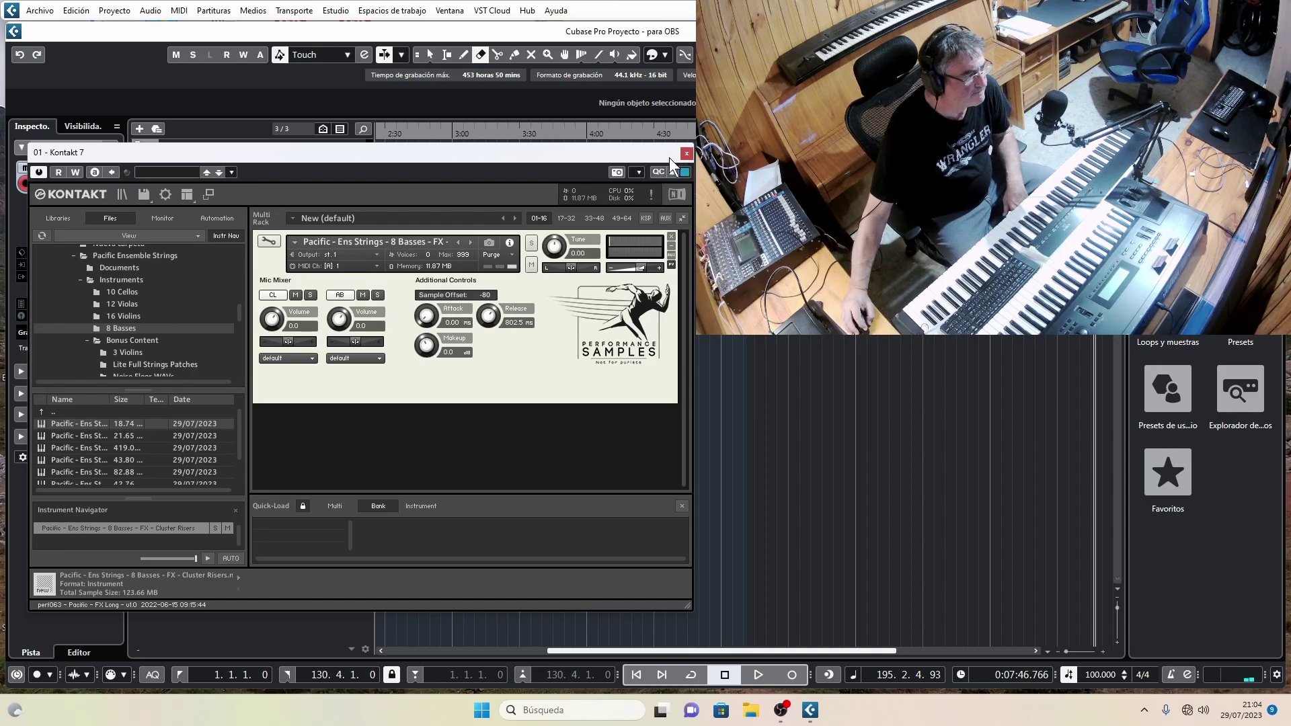
click(671, 236)
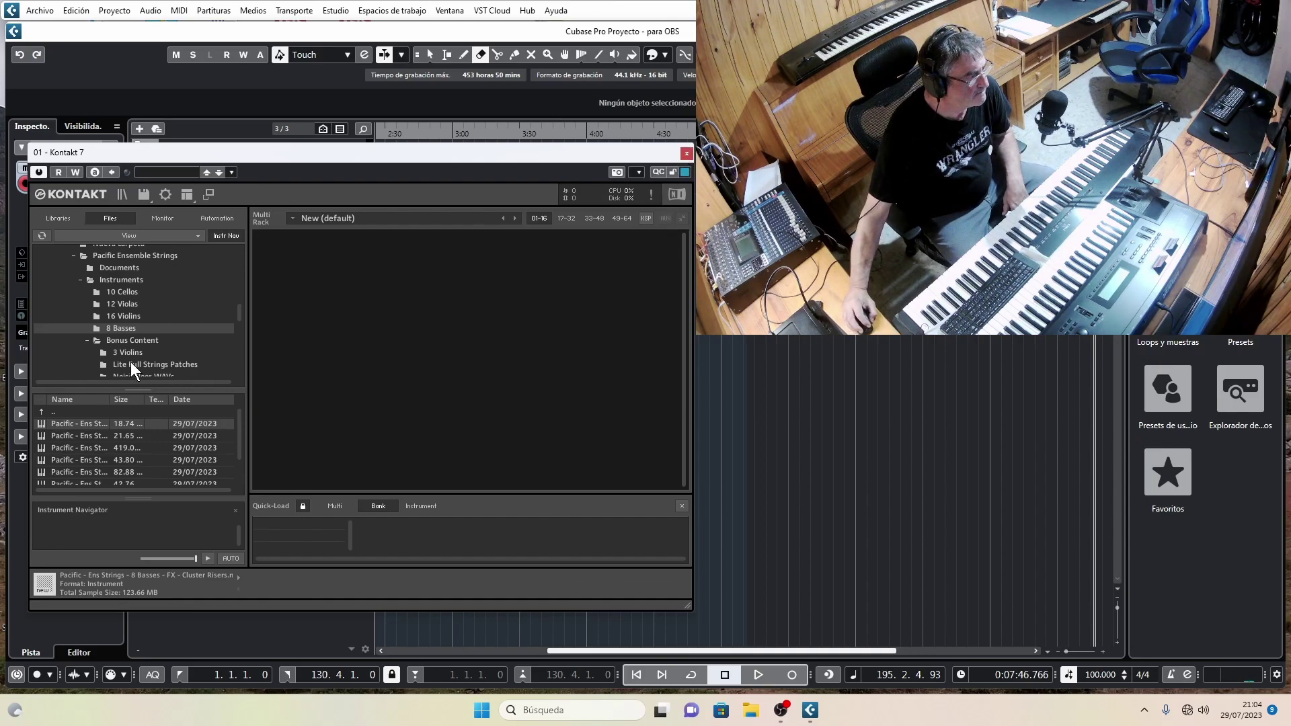
Step: Load the Harmonic Pluck patch from the Solo Harp folder in Bonus Content and raise its volume
scroll(168, 343, down, 2)
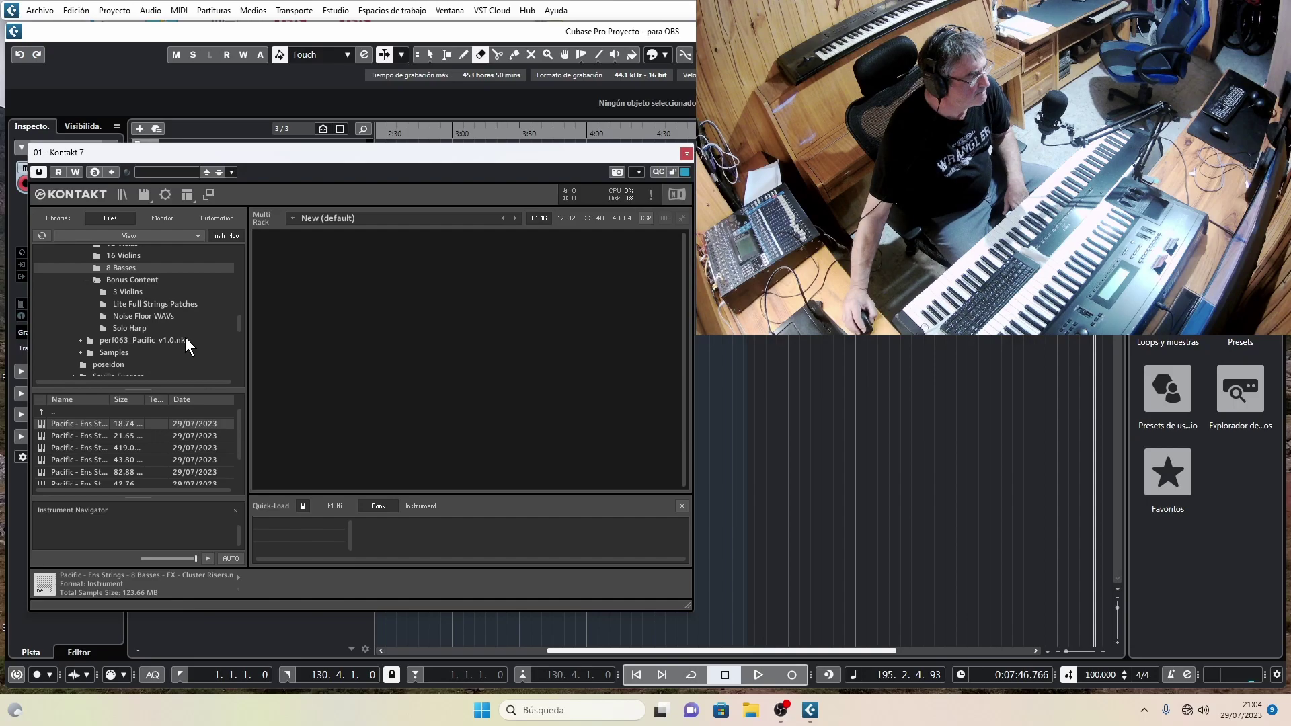
click(128, 327)
double_click(79, 423)
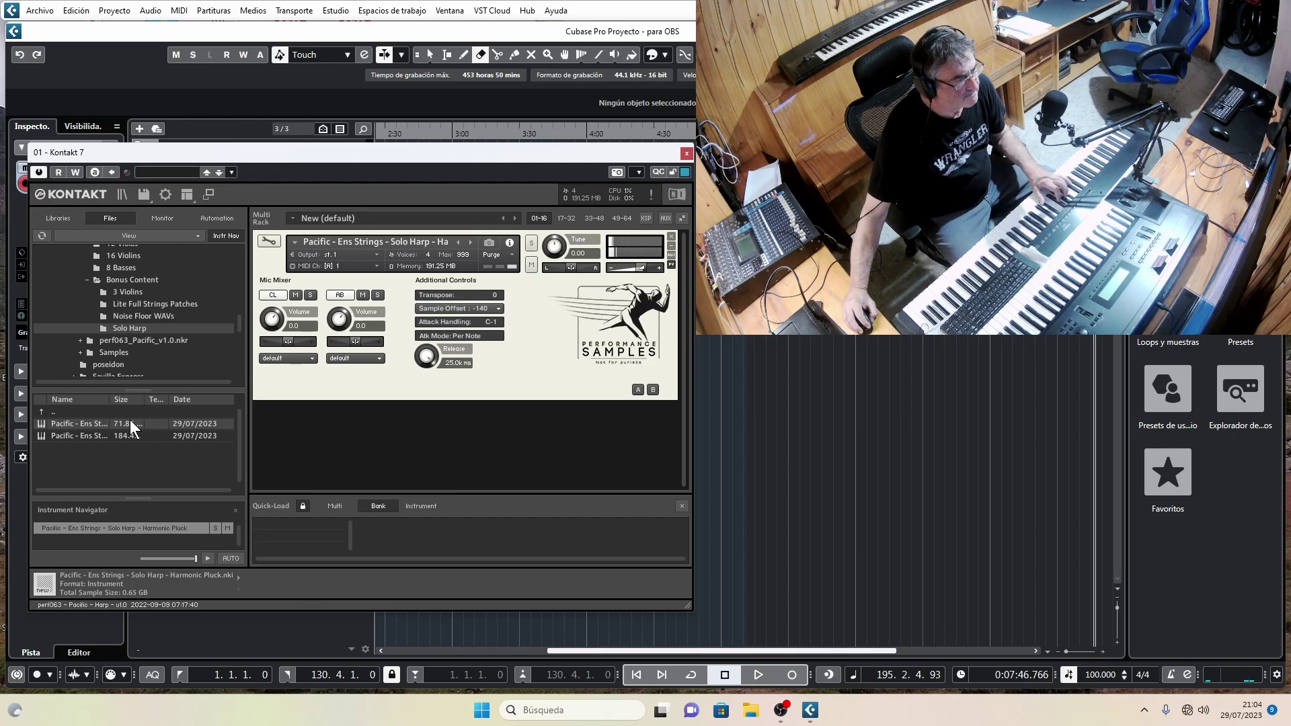
drag(639, 269, 685, 272)
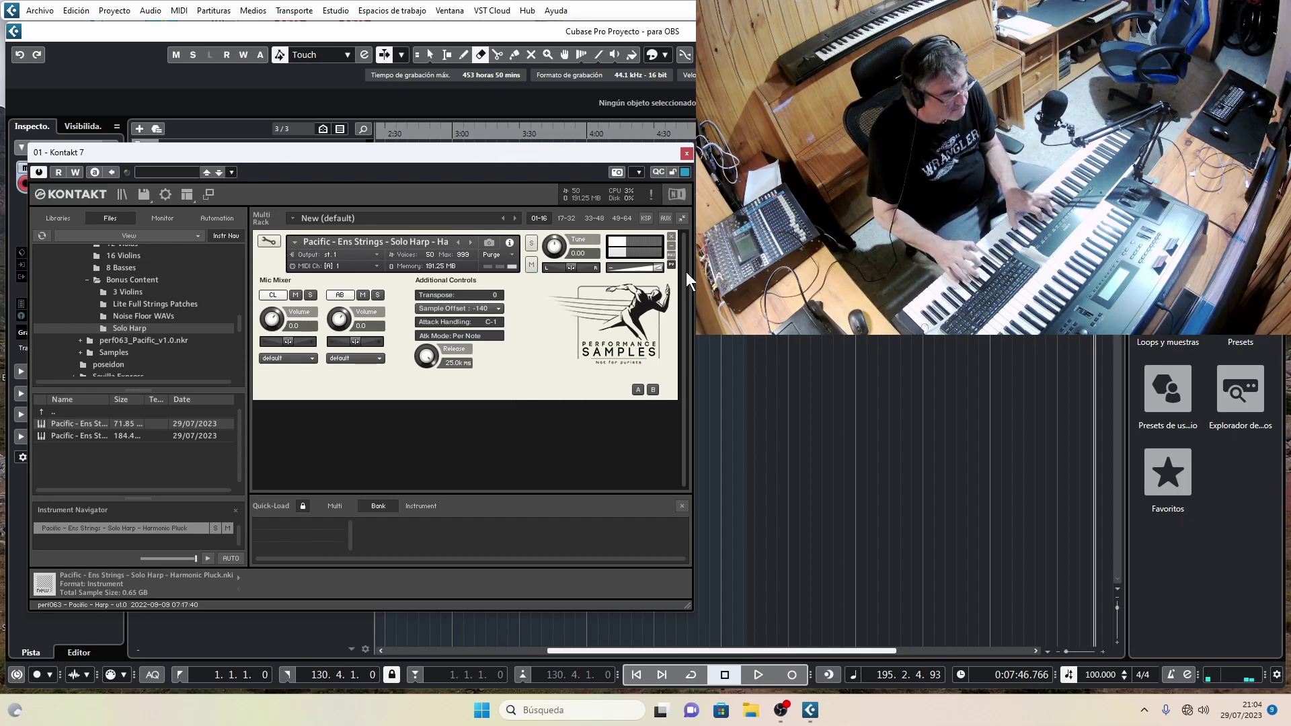
Step: Remove the Harmonic Pluck harp without saving changes and select the Solo Harp - Normale Pluck patch
click(671, 236)
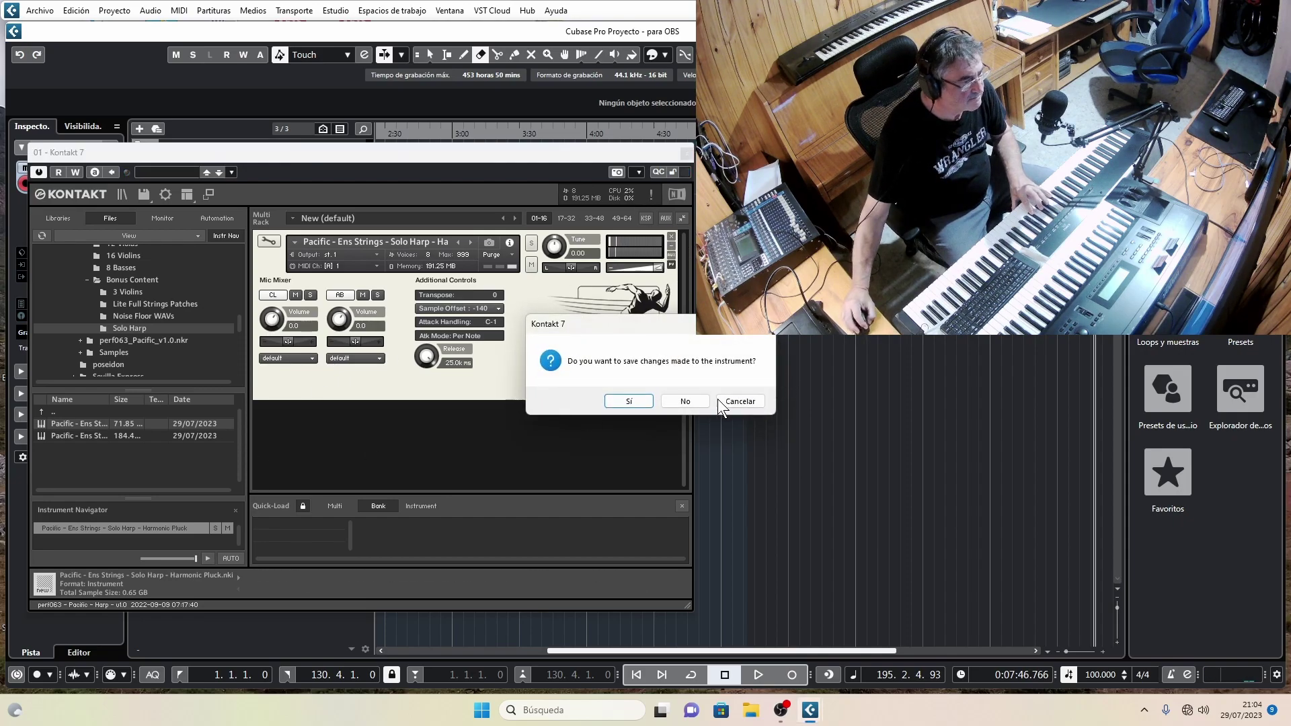
click(684, 402)
click(110, 435)
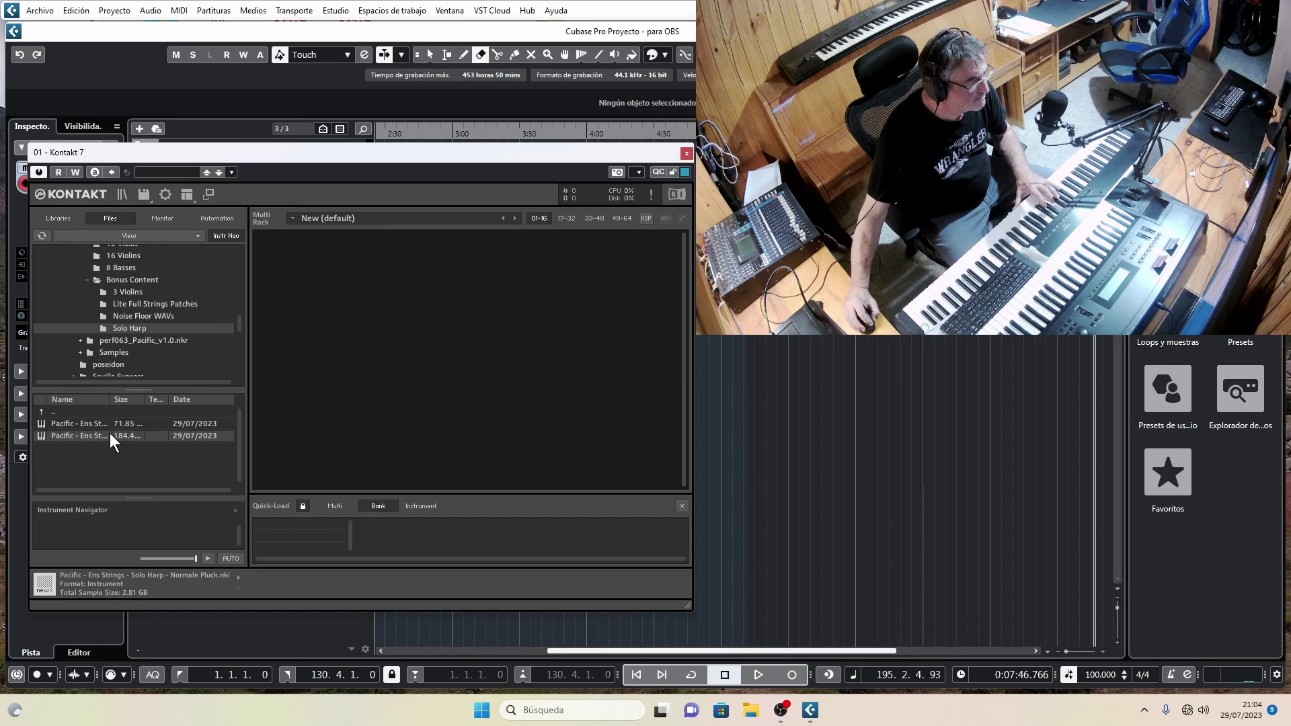